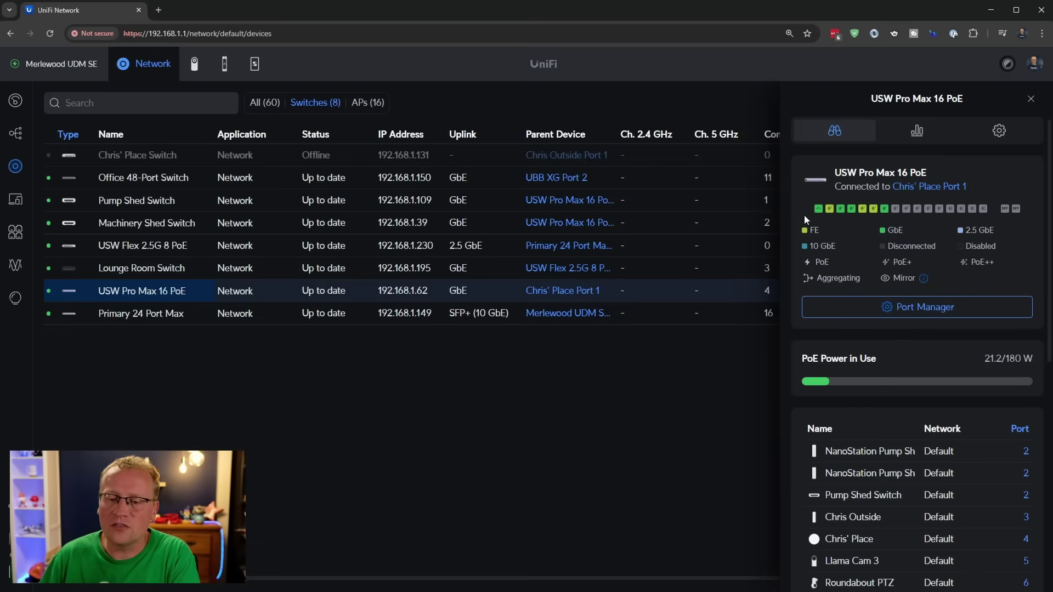
# Open the Port Manager for the USW Pro Max 16 PoE, examine the settings of Port 1, and deselect the port
pyautogui.click(918, 306)
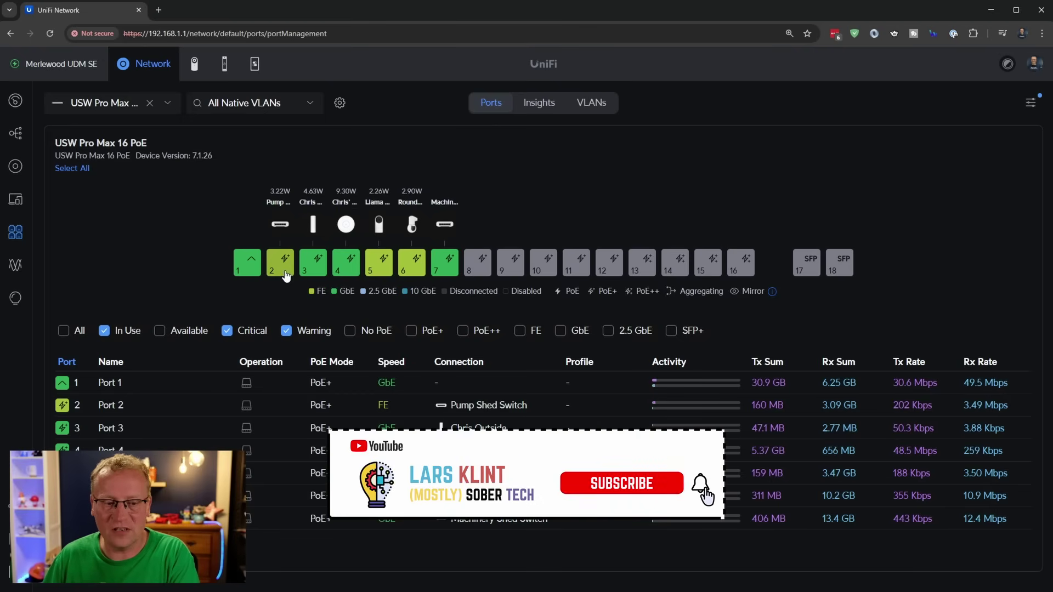
pyautogui.click(250, 266)
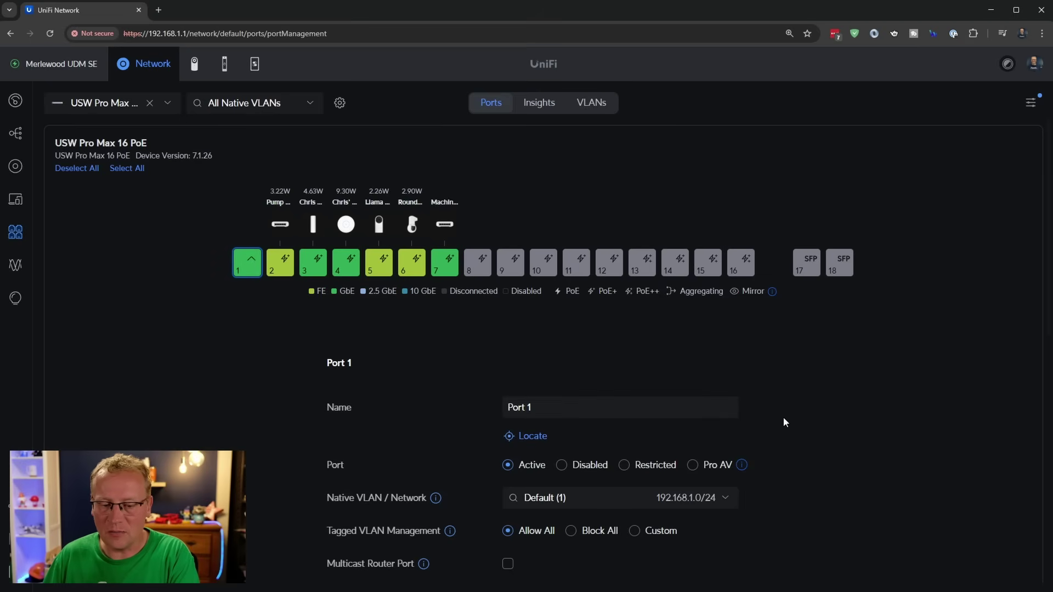
pyautogui.scroll(-5, 806, 415)
pyautogui.scroll(5, 805, 415)
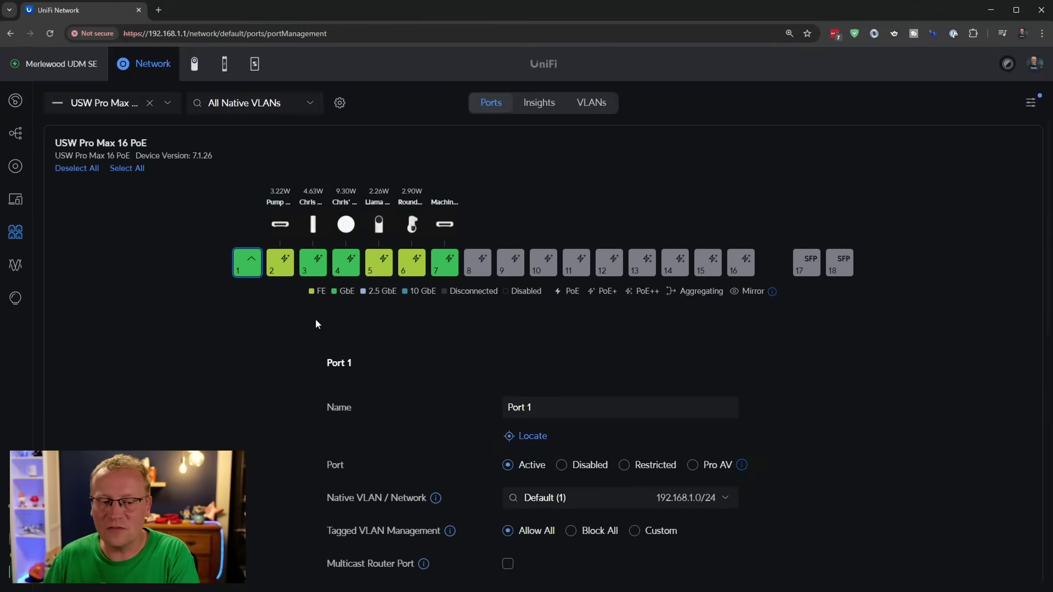
pyautogui.click(246, 264)
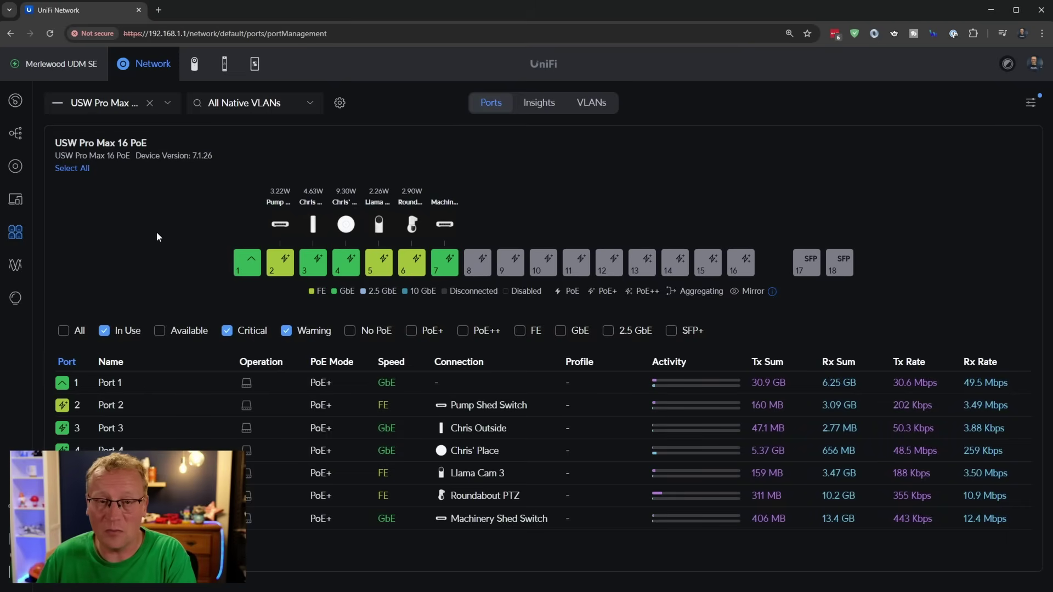
# Return to the device list and review the USW Pro Max 16 PoE's connected devices, network details and parent device information
pyautogui.click(9, 34)
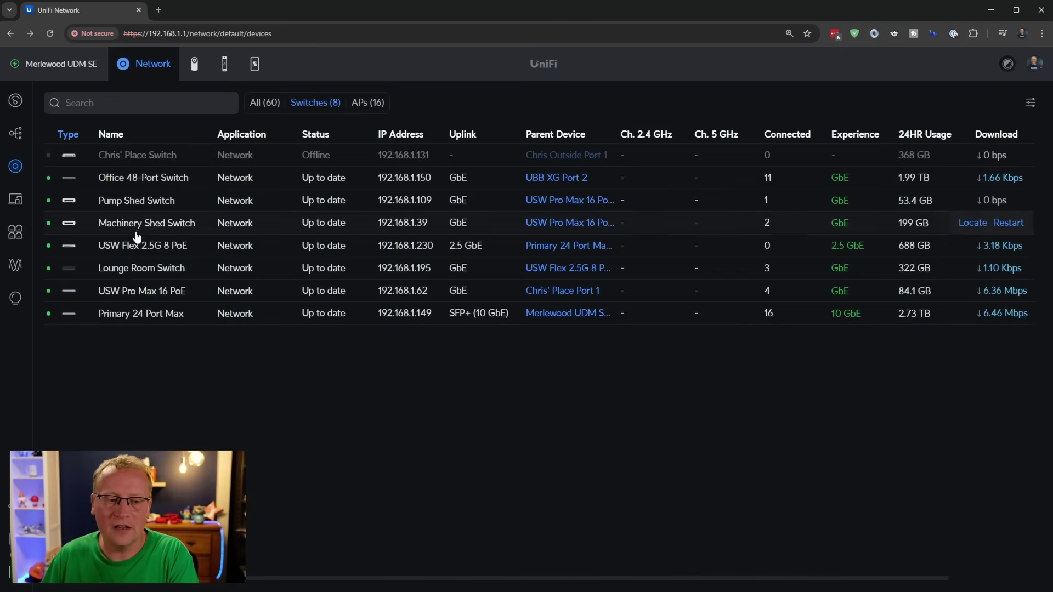
pyautogui.click(136, 248)
pyautogui.click(131, 293)
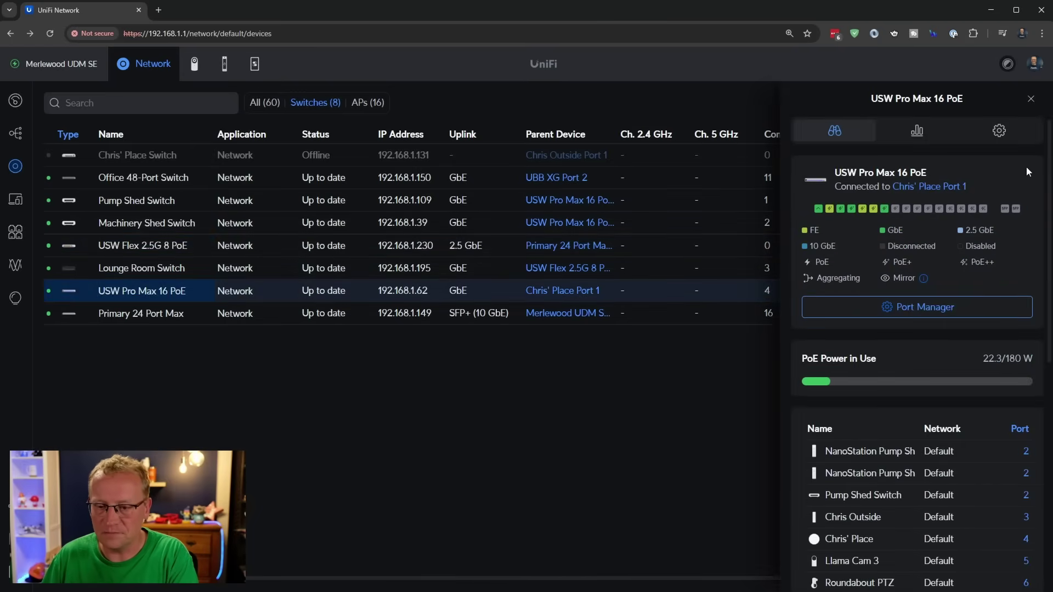
pyautogui.scroll(-3, 941, 304)
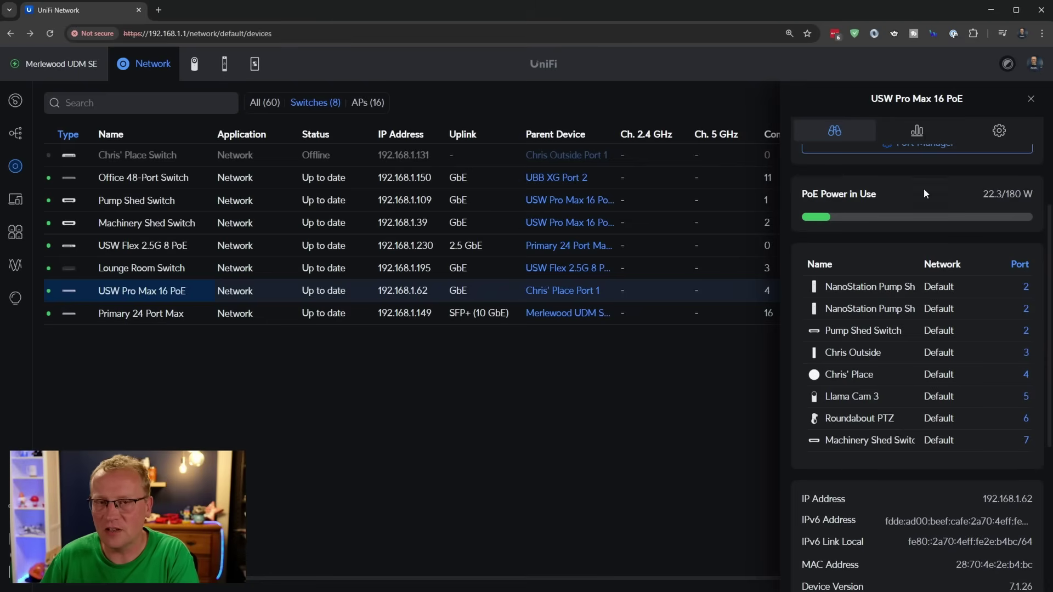
pyautogui.scroll(-2, 874, 251)
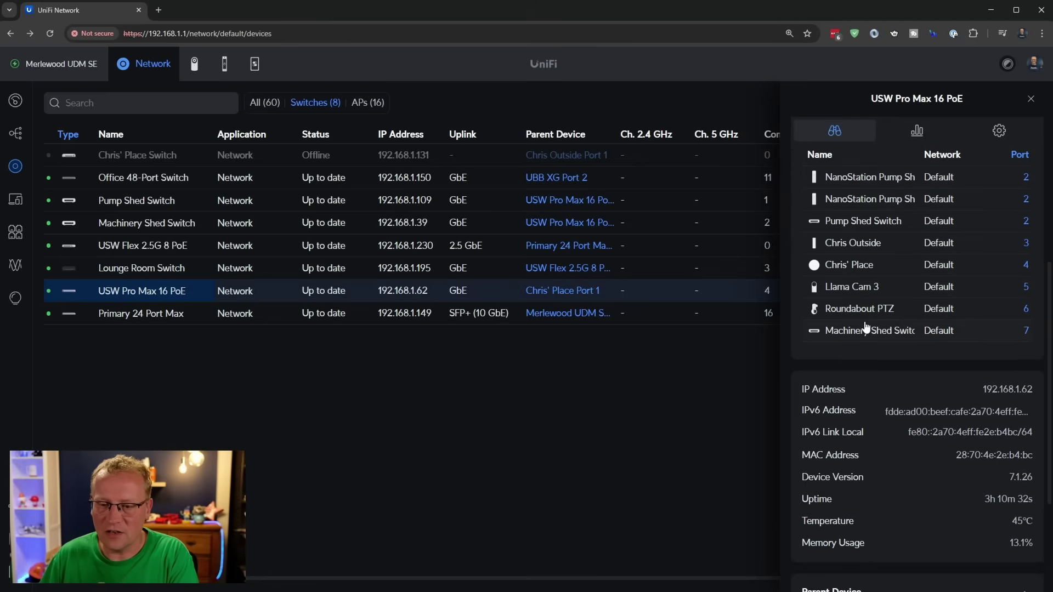
pyautogui.scroll(-3, 871, 318)
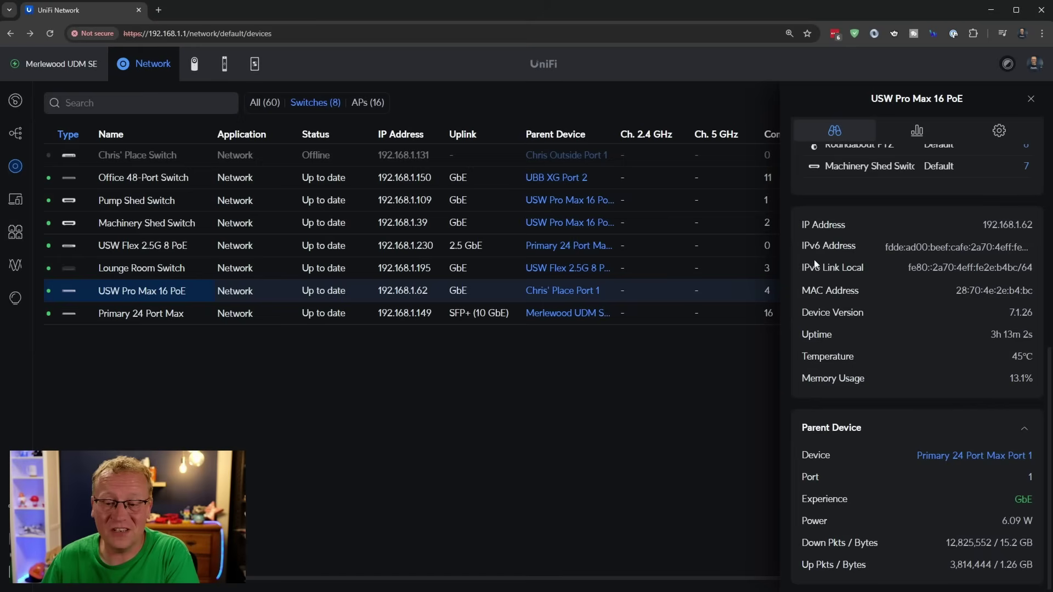
pyautogui.moveTo(924, 245)
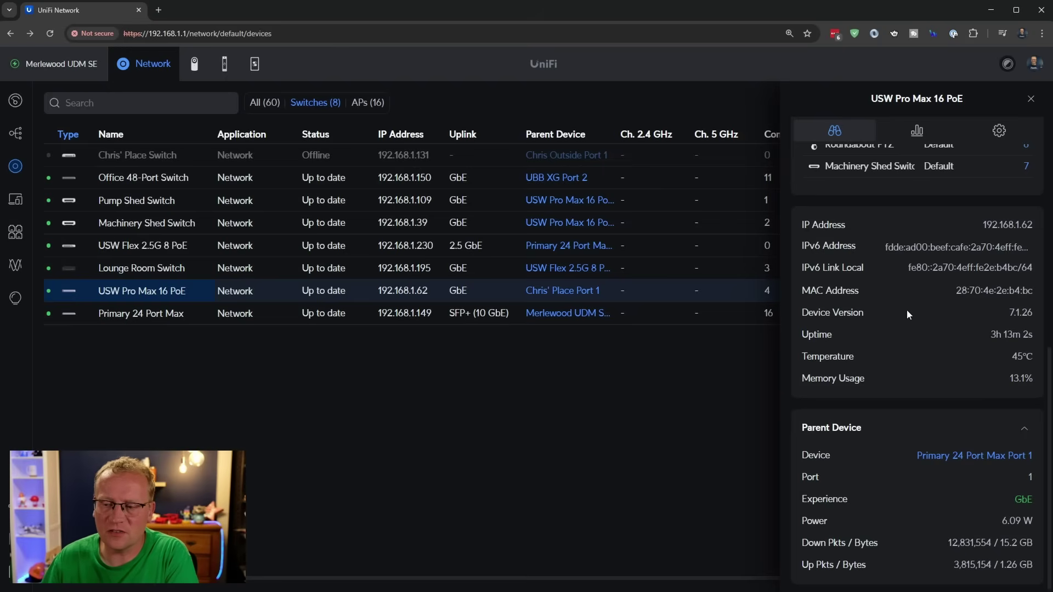
pyautogui.scroll(-1, 915, 311)
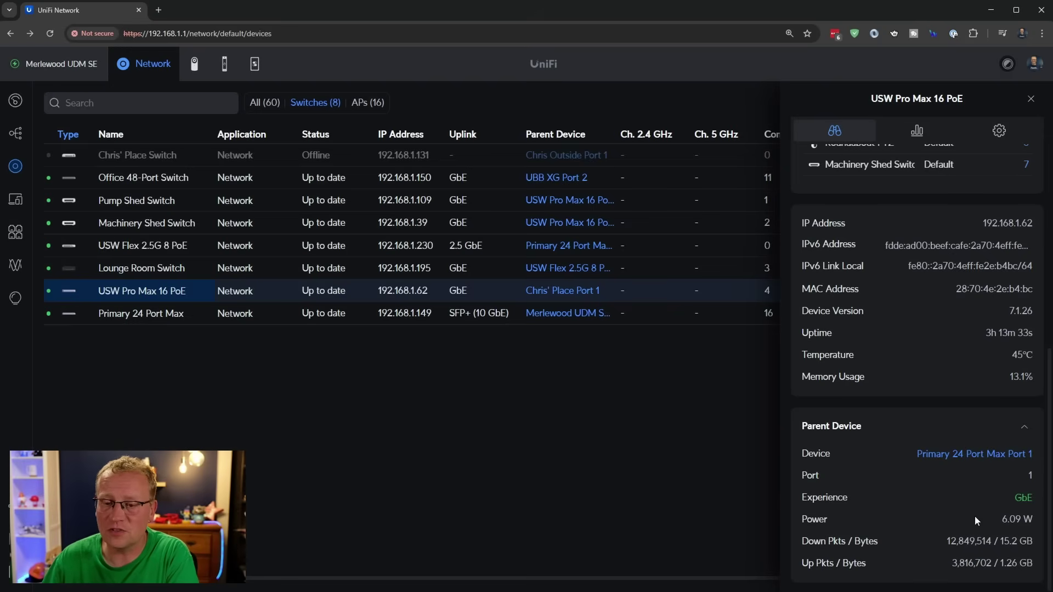
# Examine the switch's device history, client history and system usage statistics
pyautogui.click(917, 131)
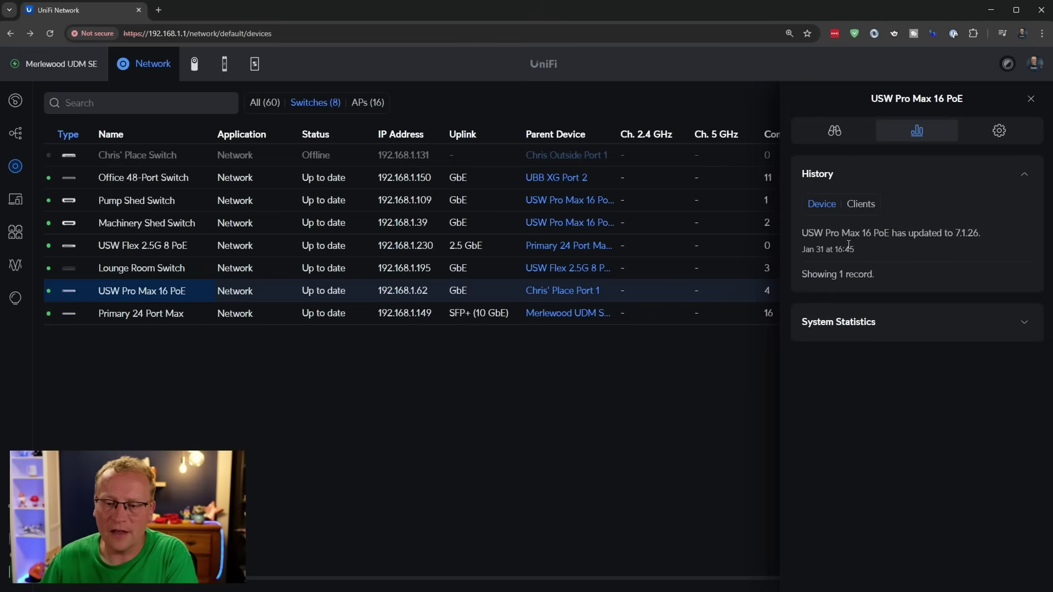
pyautogui.click(860, 207)
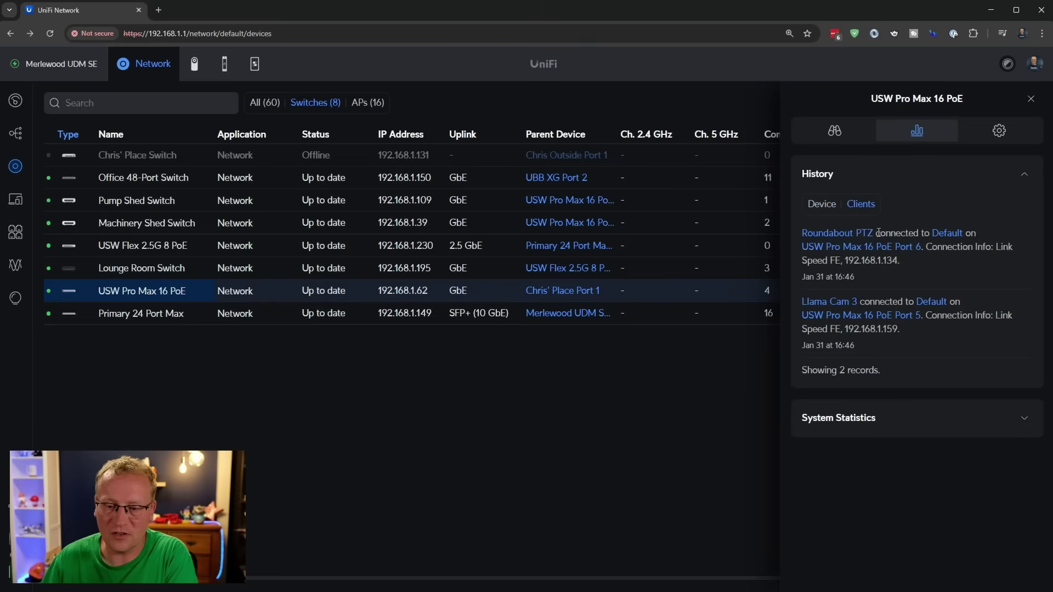
pyautogui.click(845, 419)
pyautogui.scroll(-1, 937, 436)
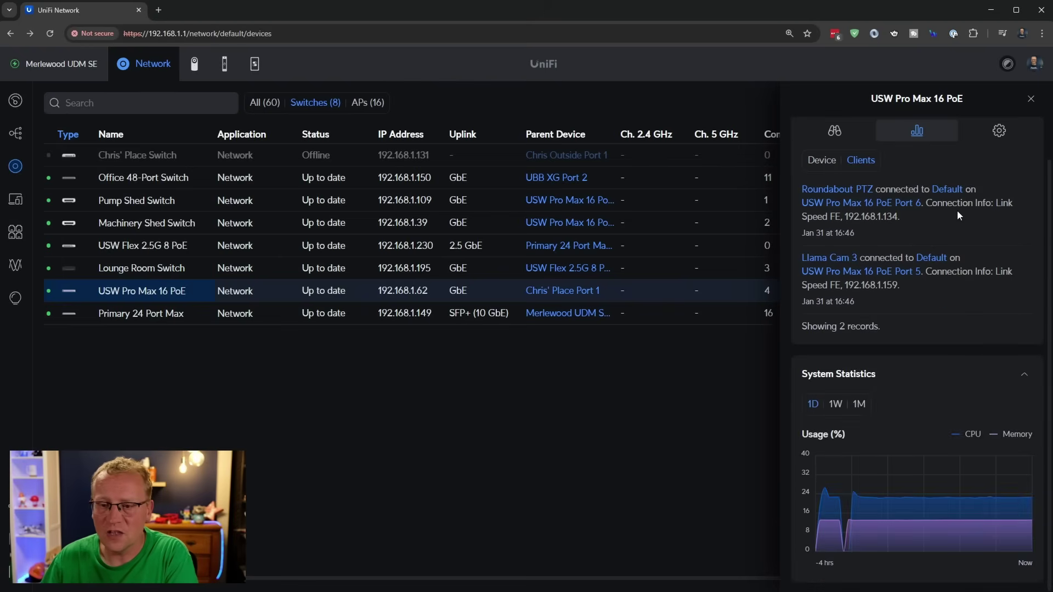
pyautogui.scroll(1, 957, 209)
# Set the switch's GbE Etherlighting color to pinkish red, and preview the Network color scheme before returning to Speed
pyautogui.click(1000, 132)
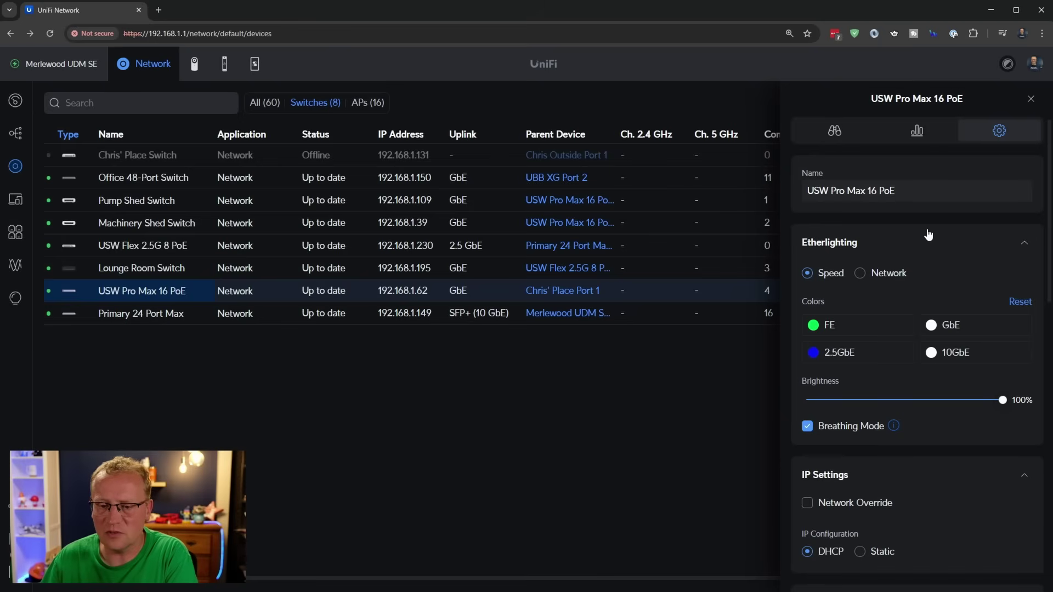
pyautogui.scroll(-2, 928, 235)
pyautogui.scroll(1, 929, 230)
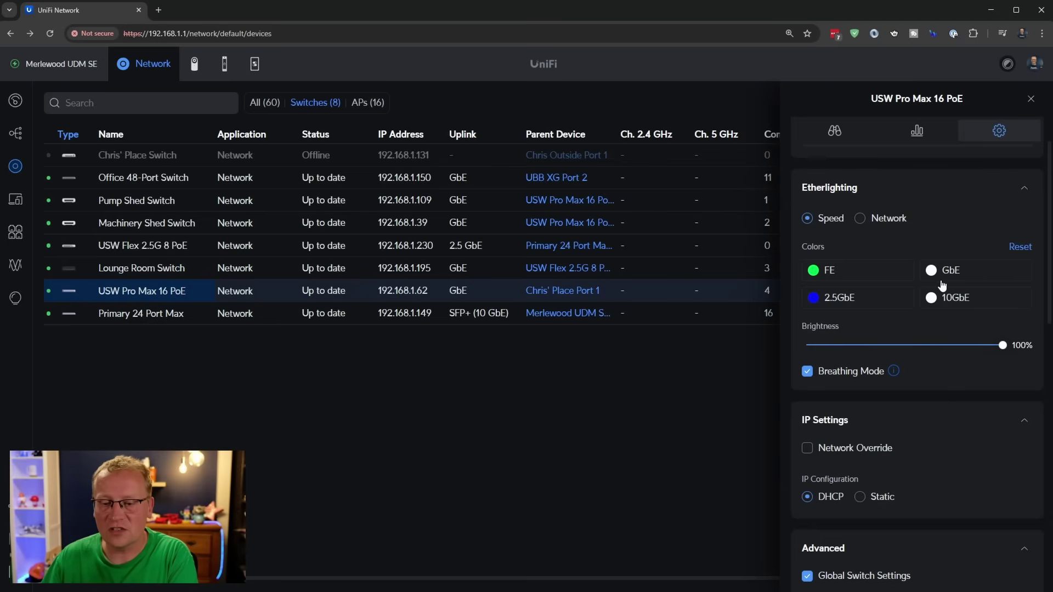
pyautogui.click(960, 273)
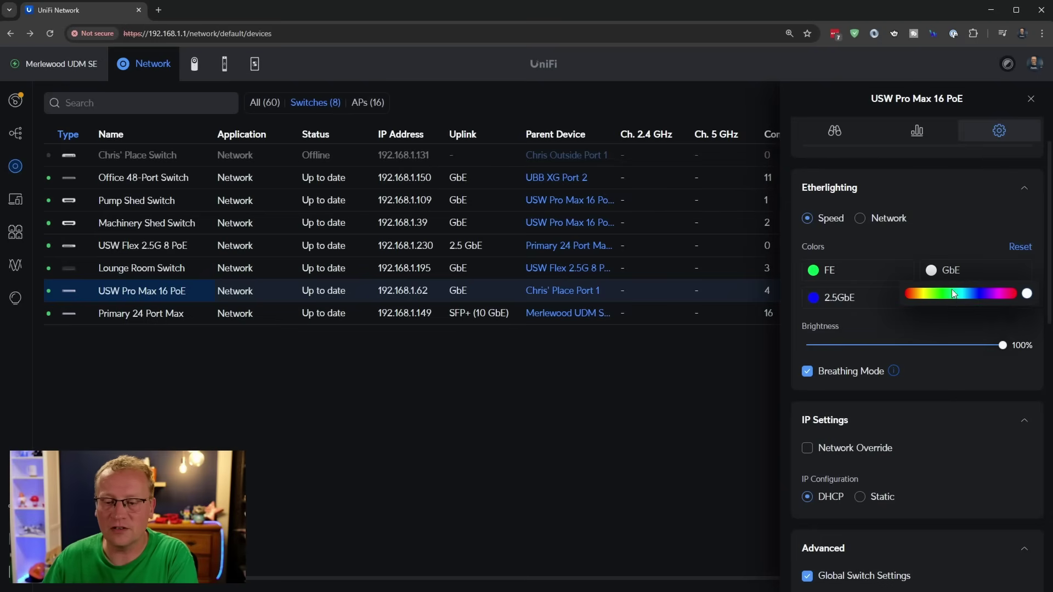
pyautogui.click(1012, 295)
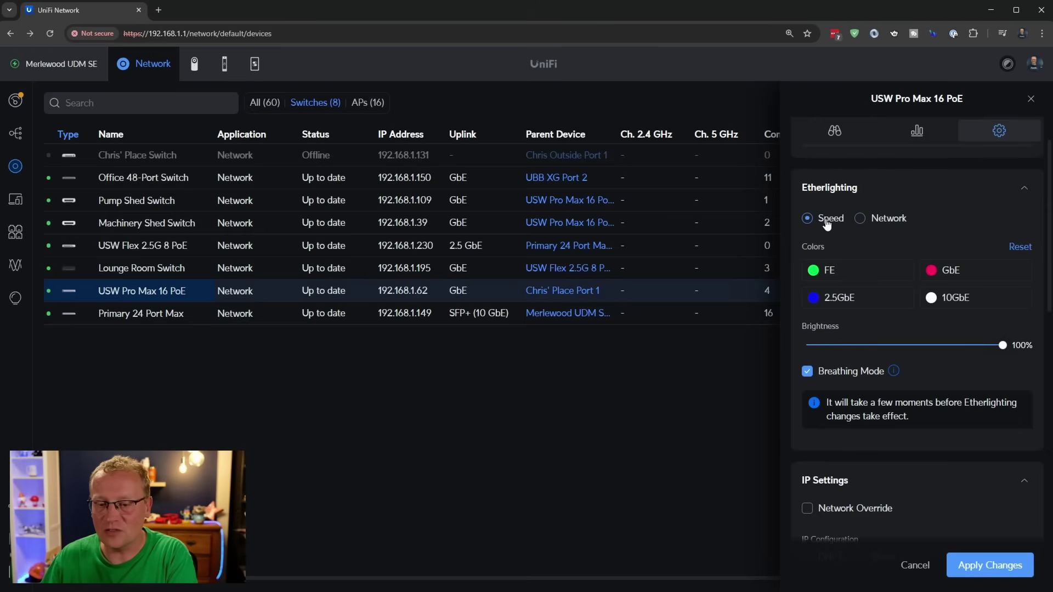
pyautogui.click(860, 219)
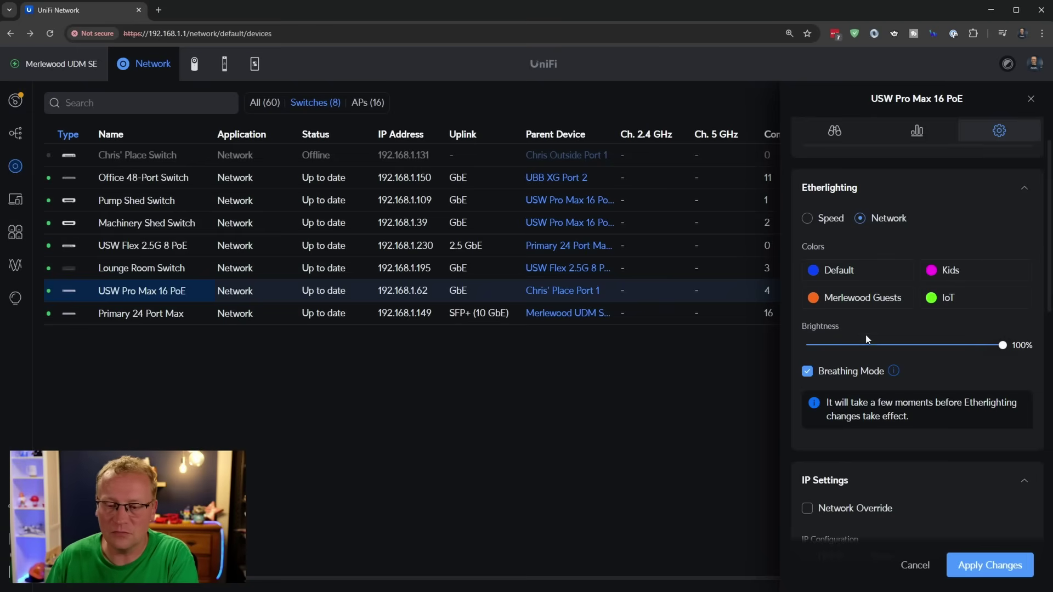
pyautogui.click(810, 220)
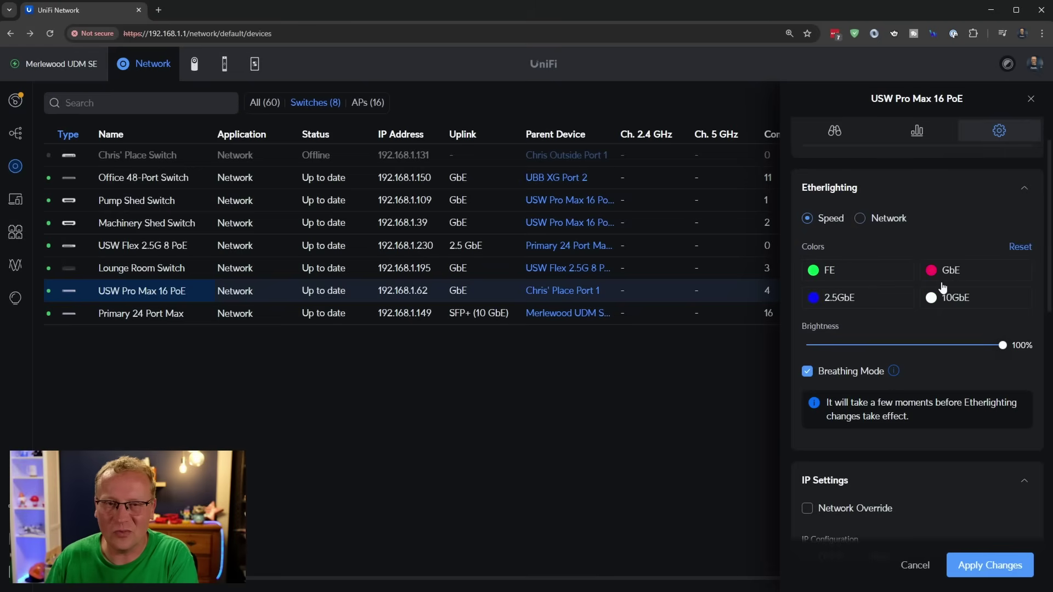
# Try to enable Network Override in the switch's IP settings, and cancel the caution prompt
pyautogui.scroll(-2, 898, 294)
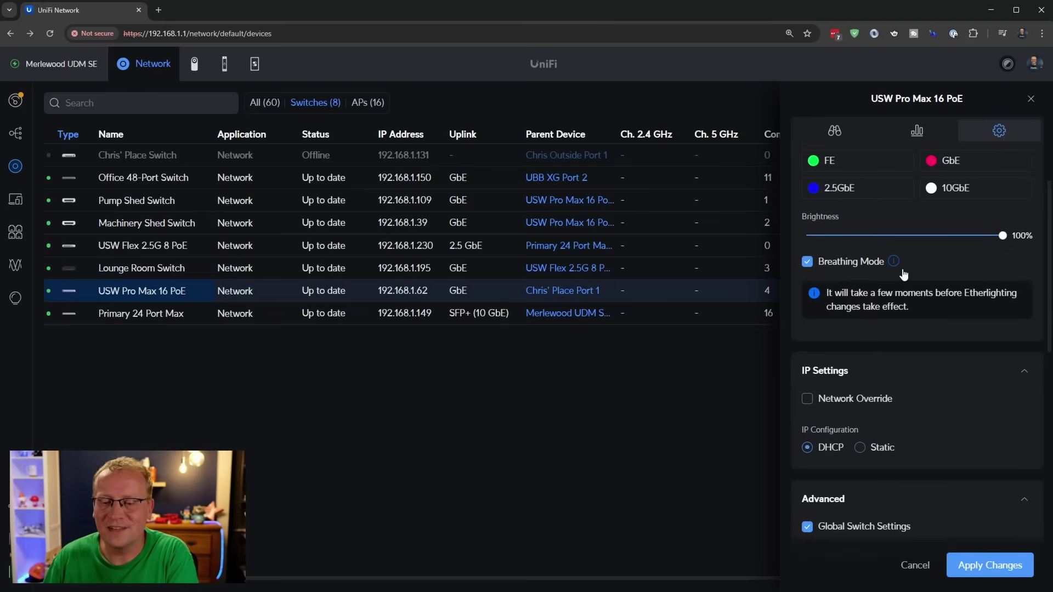
pyautogui.scroll(-2, 835, 270)
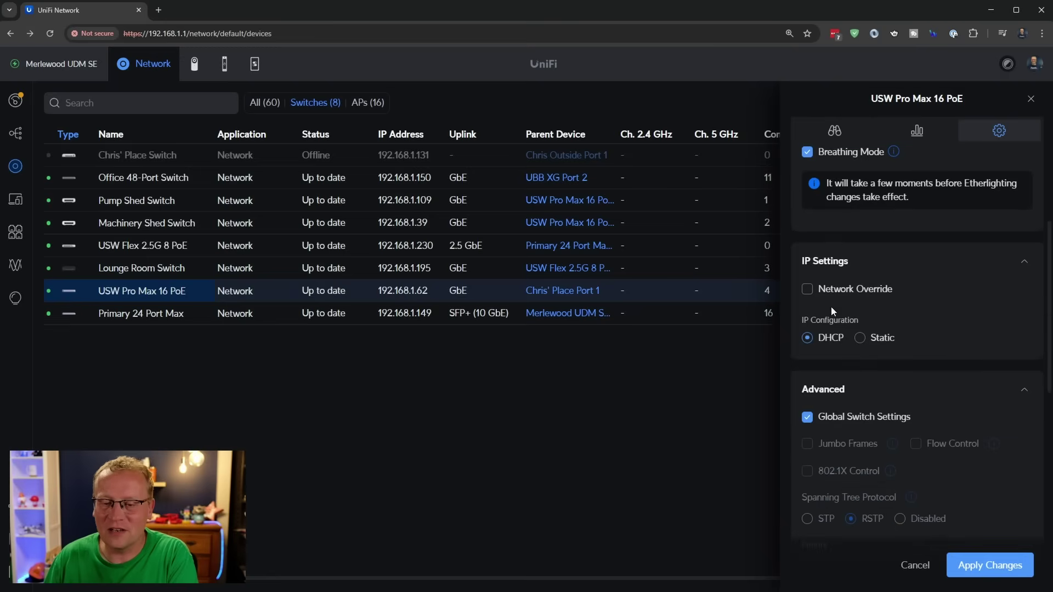
pyautogui.click(808, 290)
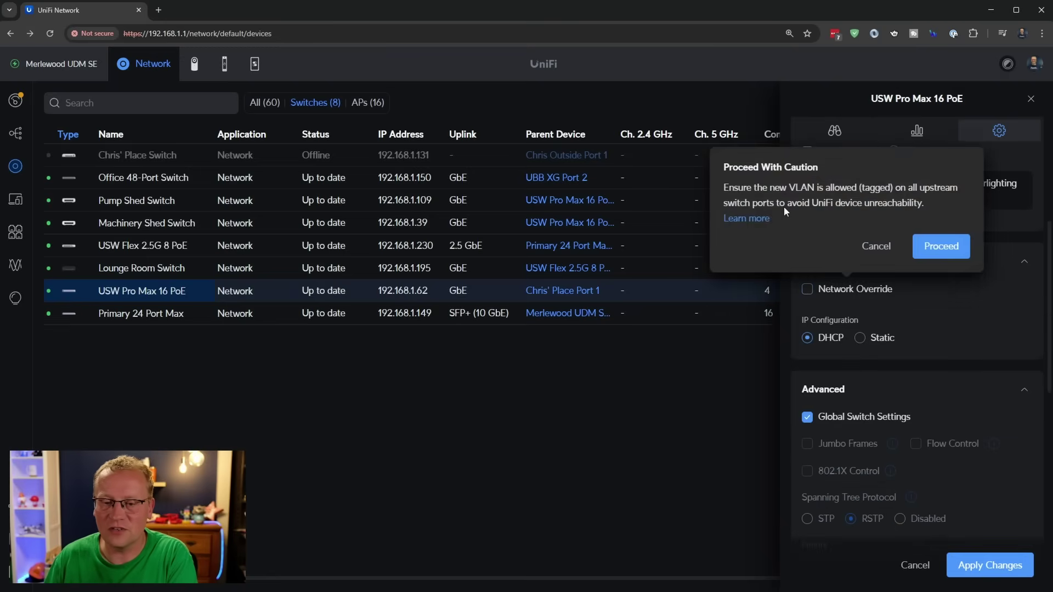
pyautogui.click(873, 248)
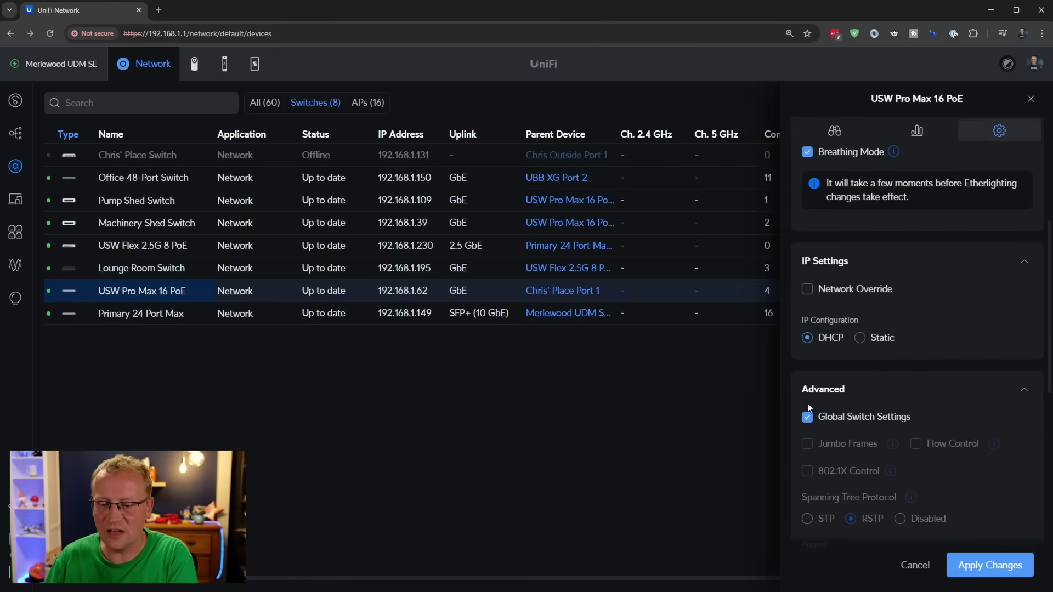
# Exclude the switch from Global Switch Settings to inspect its individual advanced options, and include it again
pyautogui.scroll(-3, 817, 400)
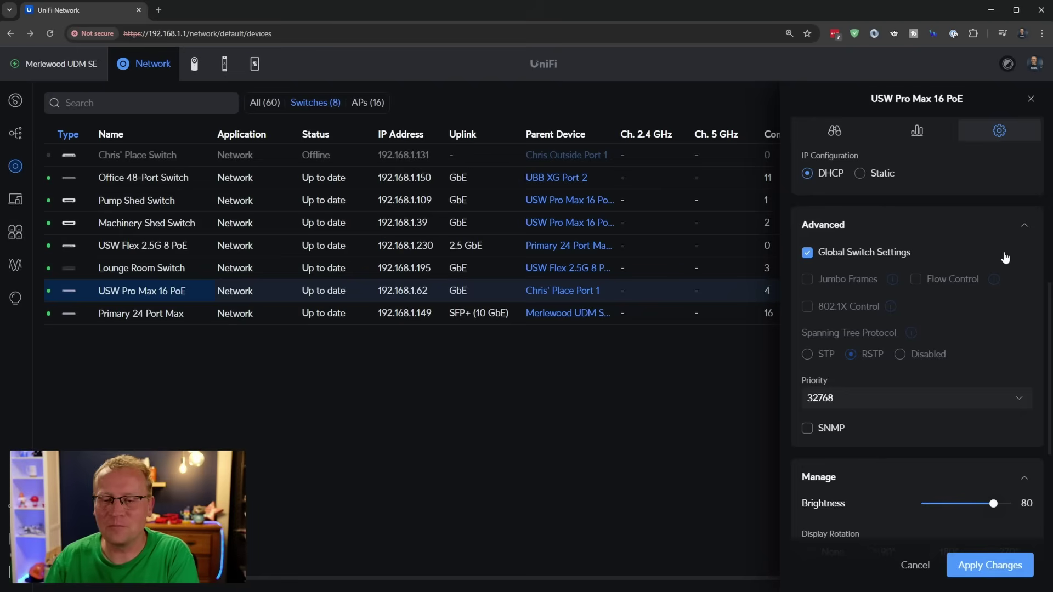
pyautogui.click(807, 254)
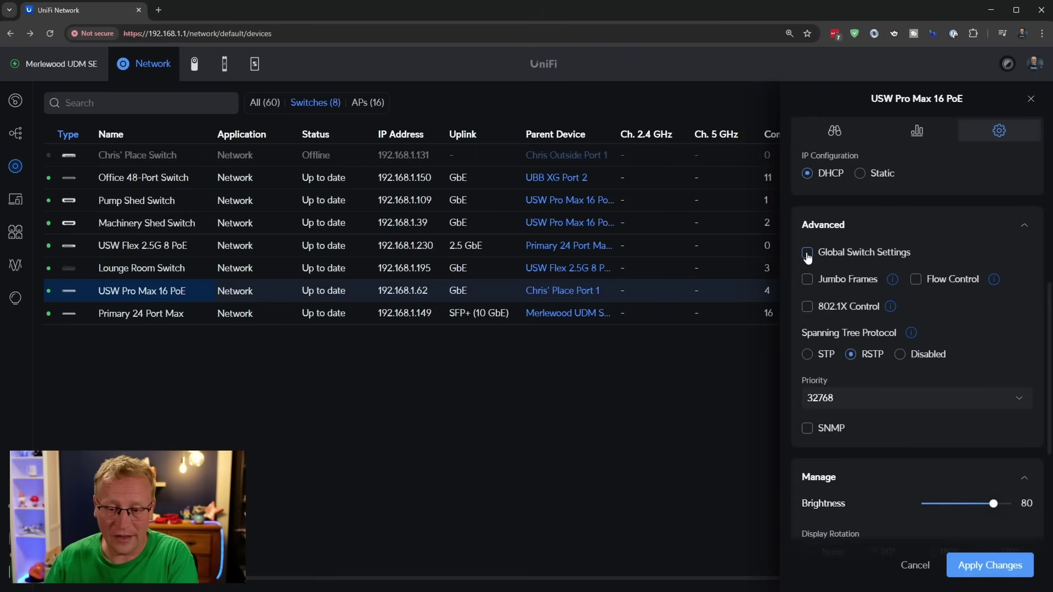
pyautogui.click(807, 253)
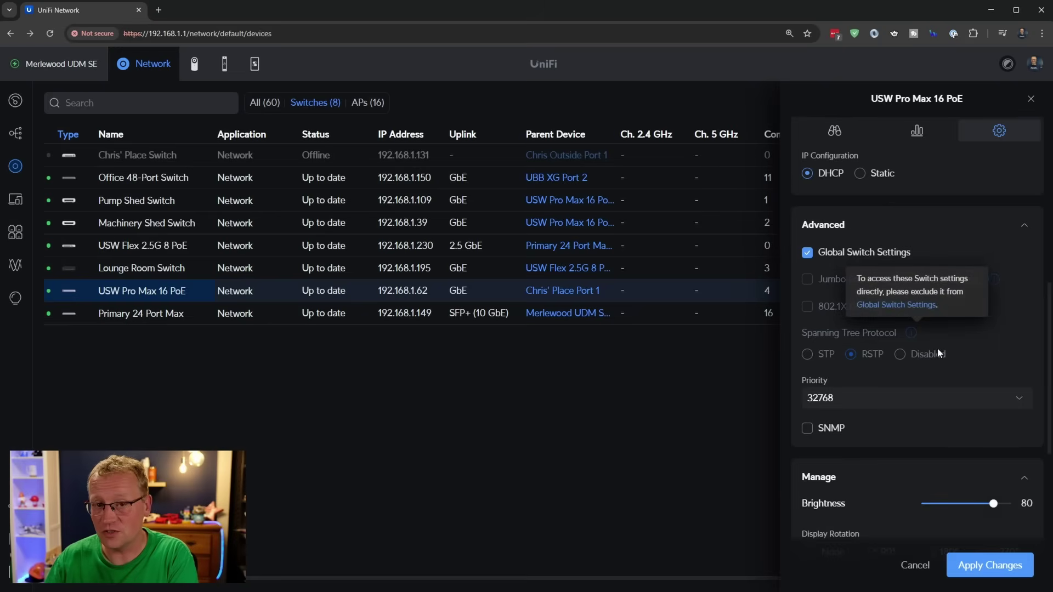
# Review the switch's display, Night Mode and screen synchronization settings, and the devices whose existing configuration can be copied
pyautogui.scroll(-3, 931, 469)
pyautogui.scroll(-1, 933, 384)
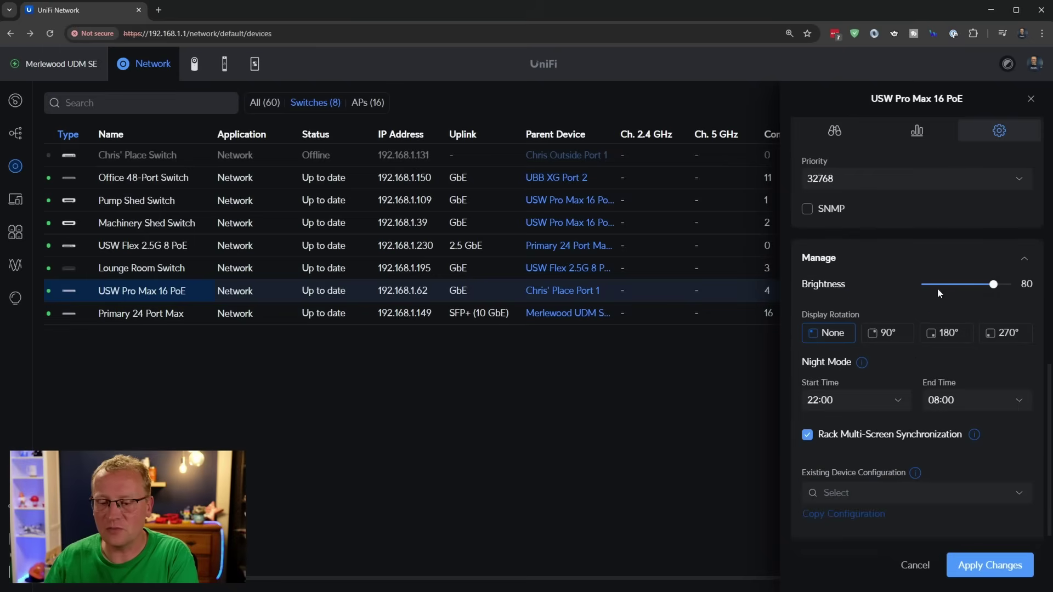
pyautogui.scroll(-1, 892, 259)
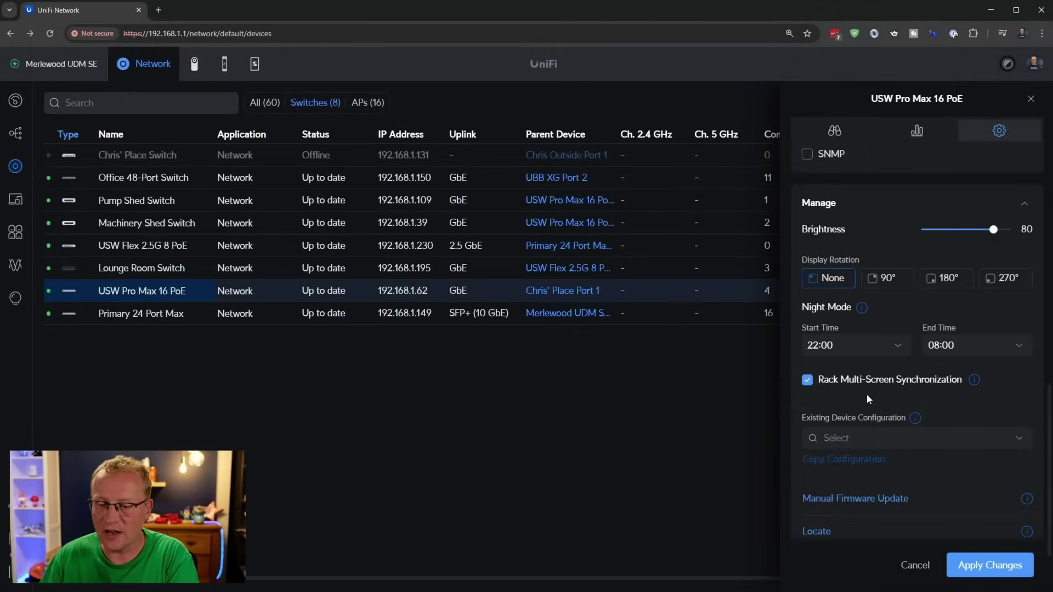
pyautogui.moveTo(976, 383)
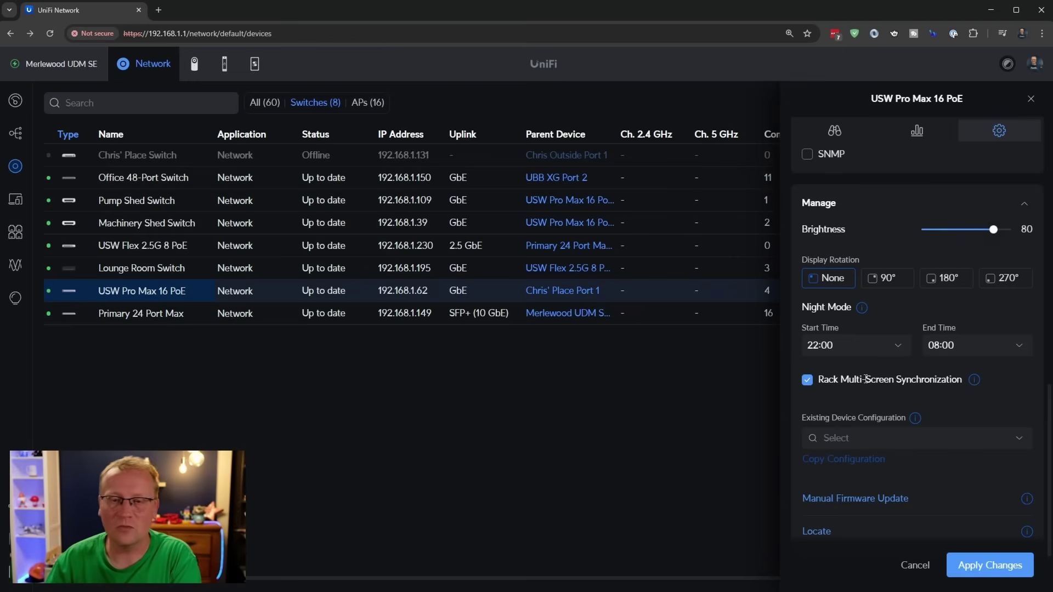
pyautogui.scroll(-2, 959, 419)
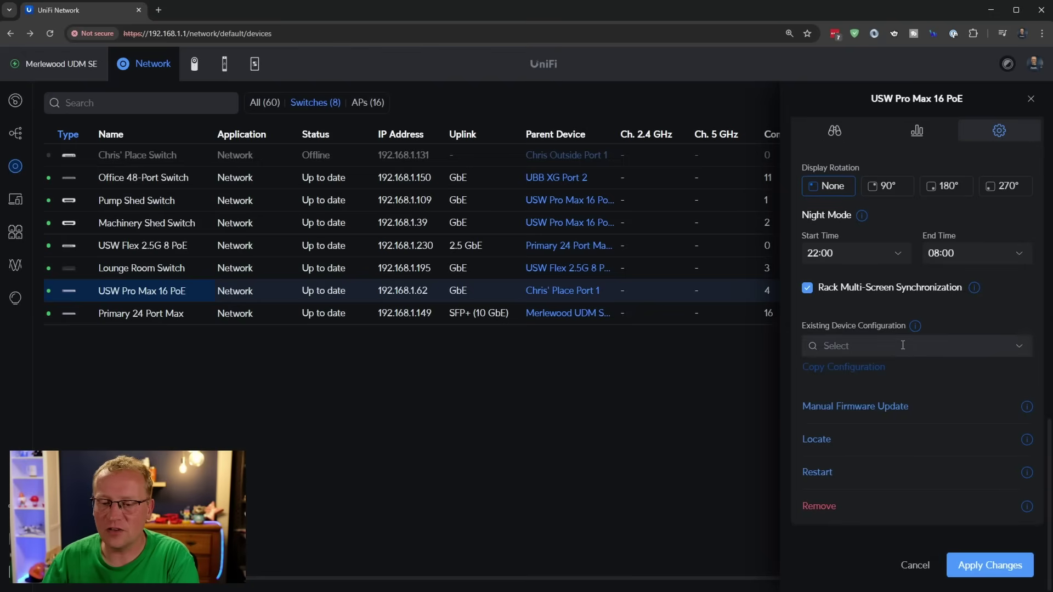
pyautogui.click(1020, 350)
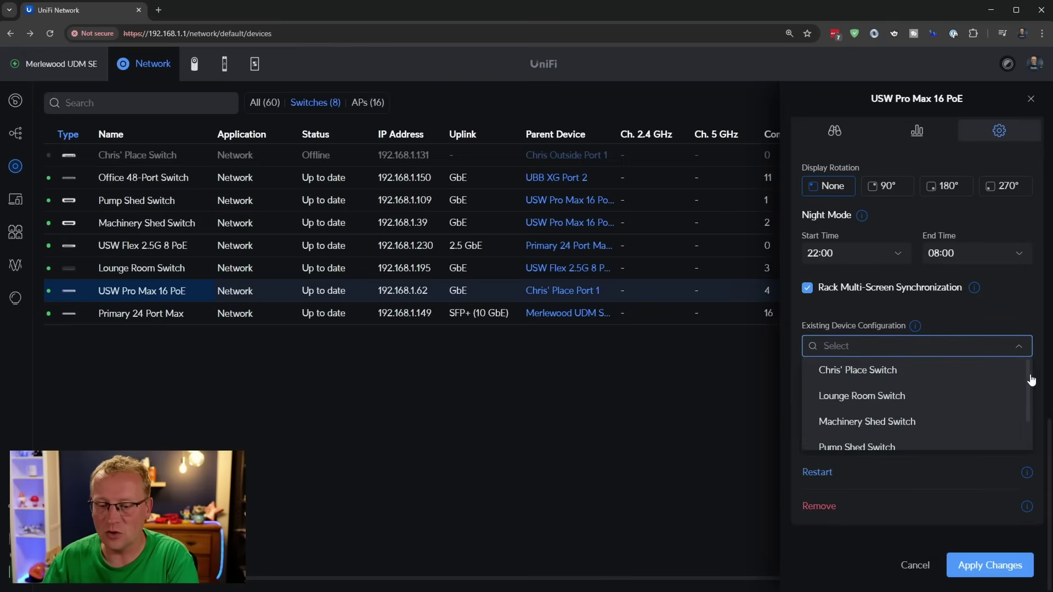
pyautogui.click(982, 320)
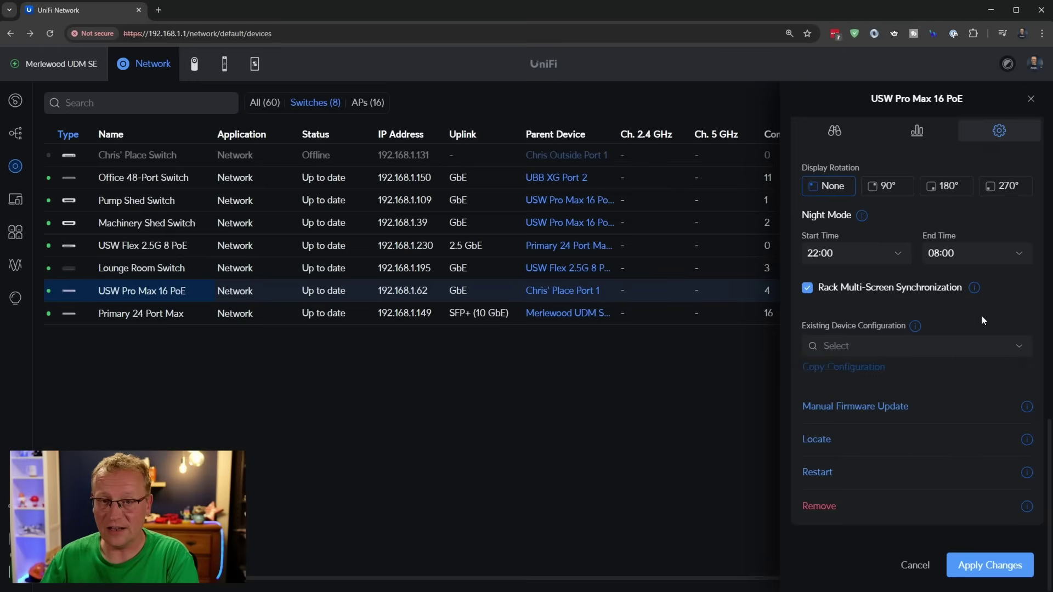